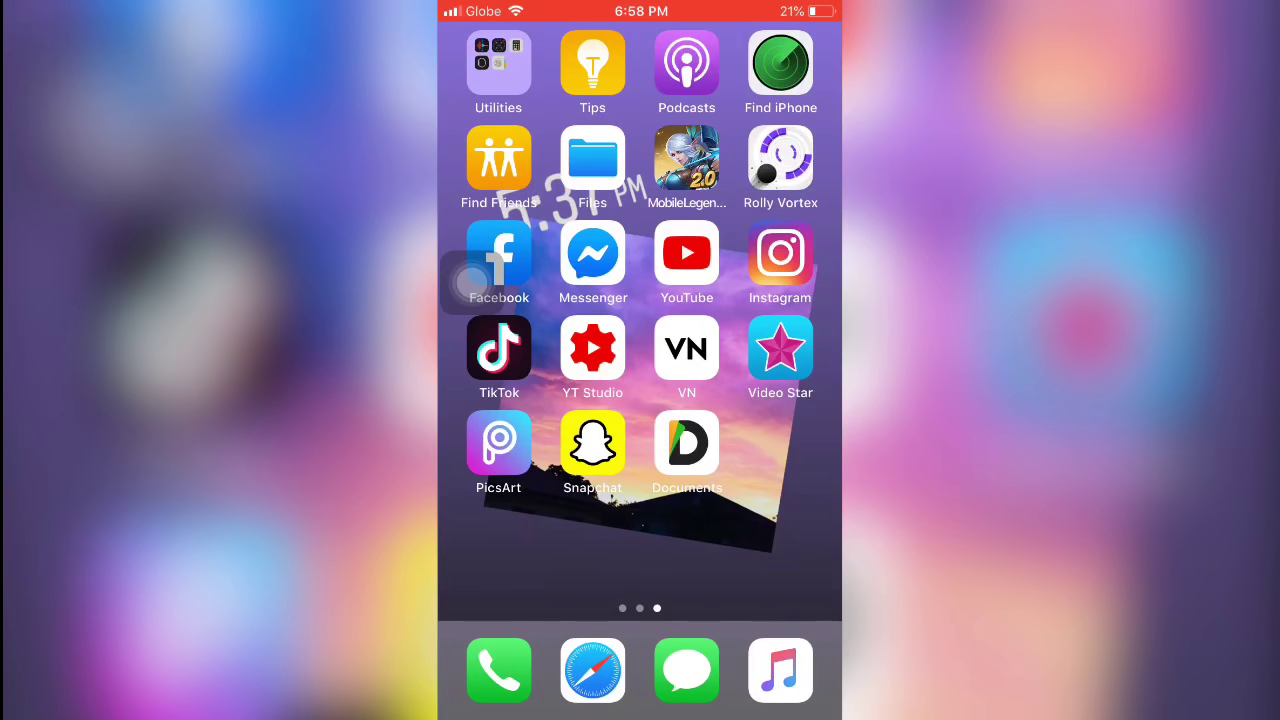
Open the Dec 20 draft and scrub the playhead to the end of the intro clip.
left_click(686, 348)
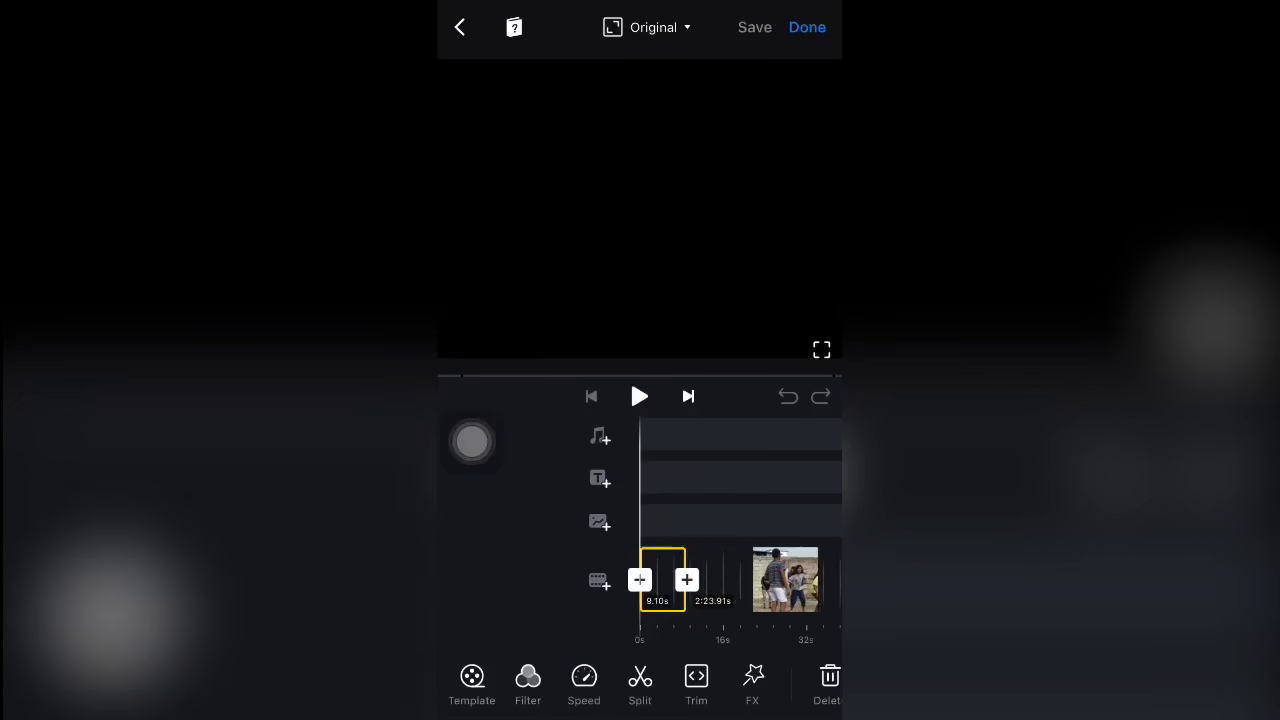
left_click_drag(740, 580, 727, 580)
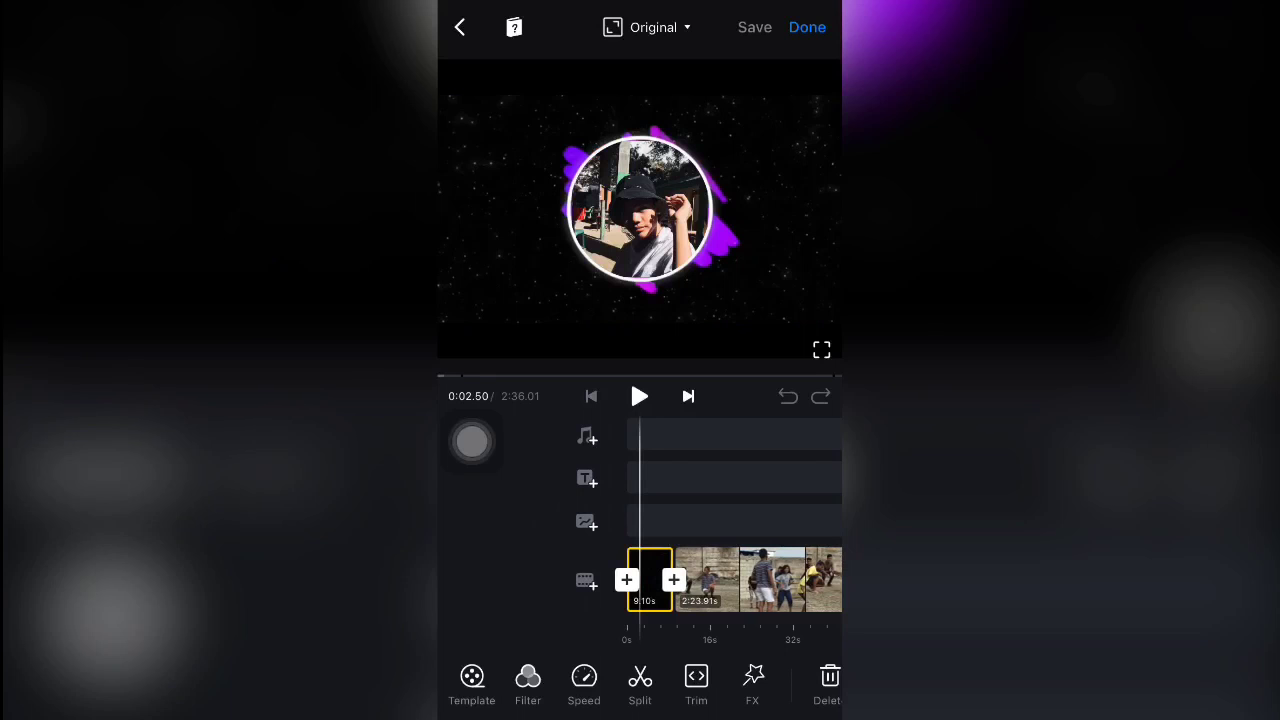
Add a 1-second Dissolve transition between the intro and dance clips.
left_click(673, 580)
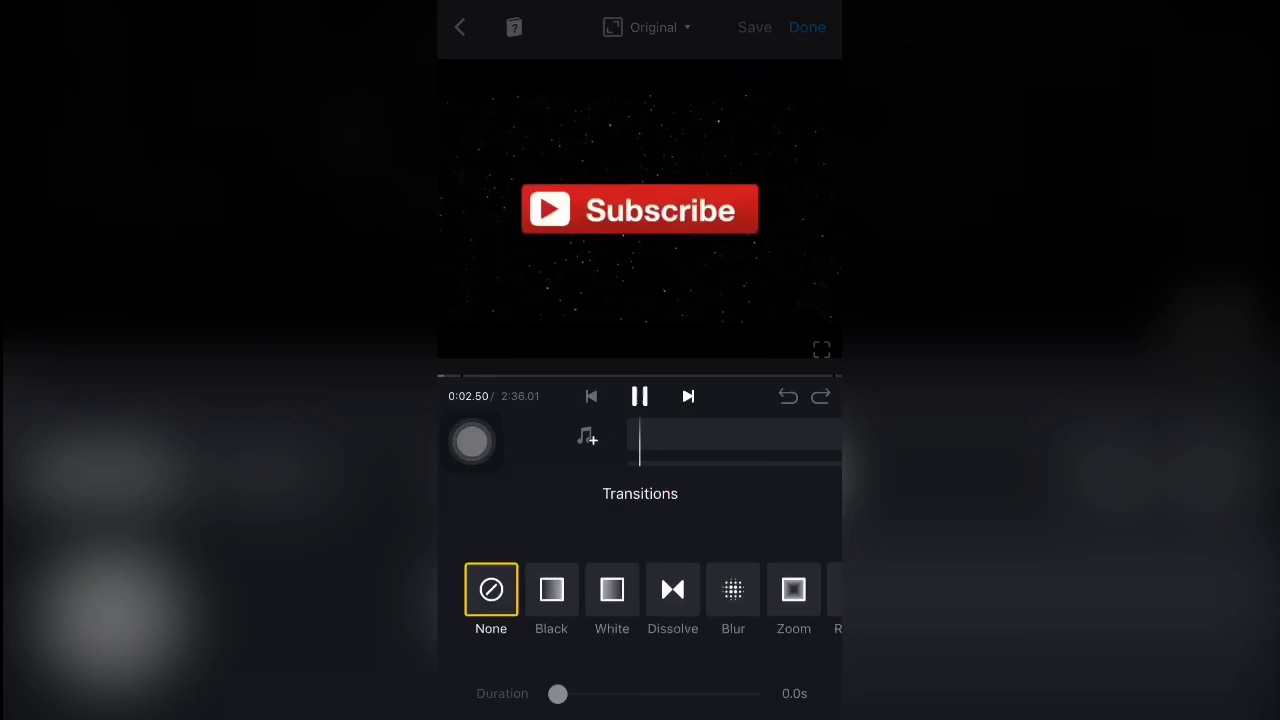
left_click(673, 497)
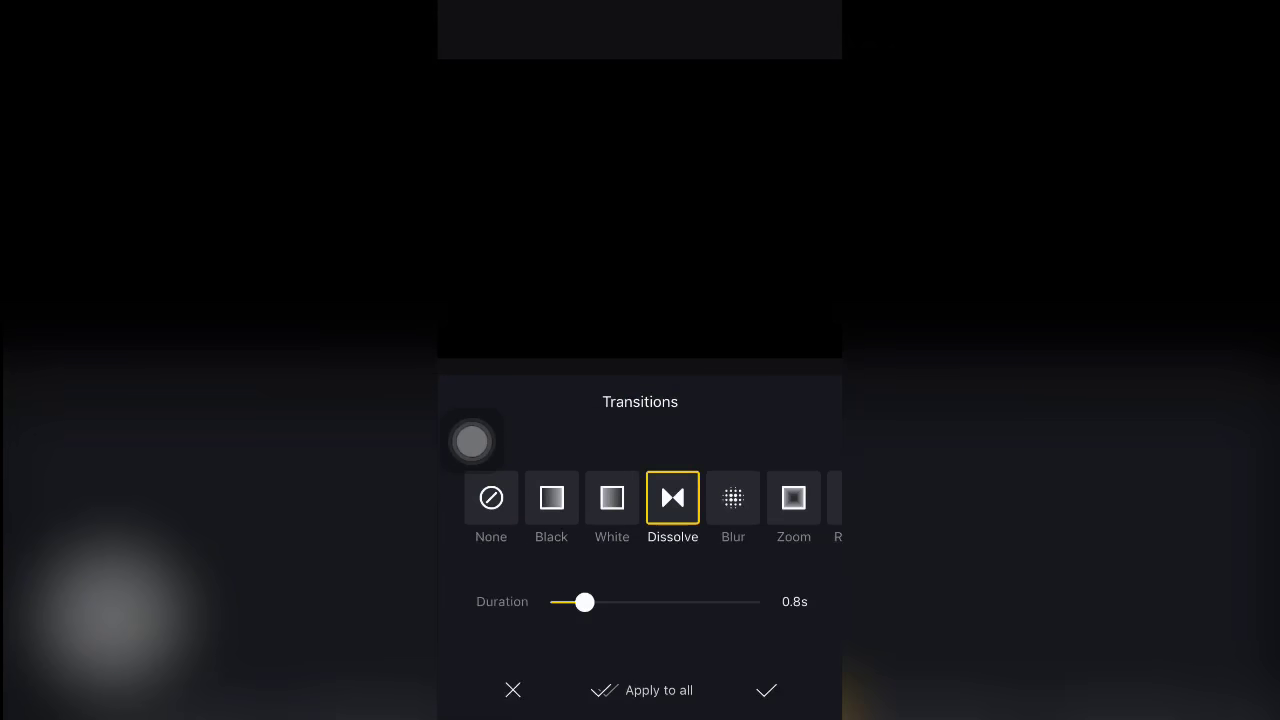
left_click_drag(557, 601, 595, 601)
left_click(766, 690)
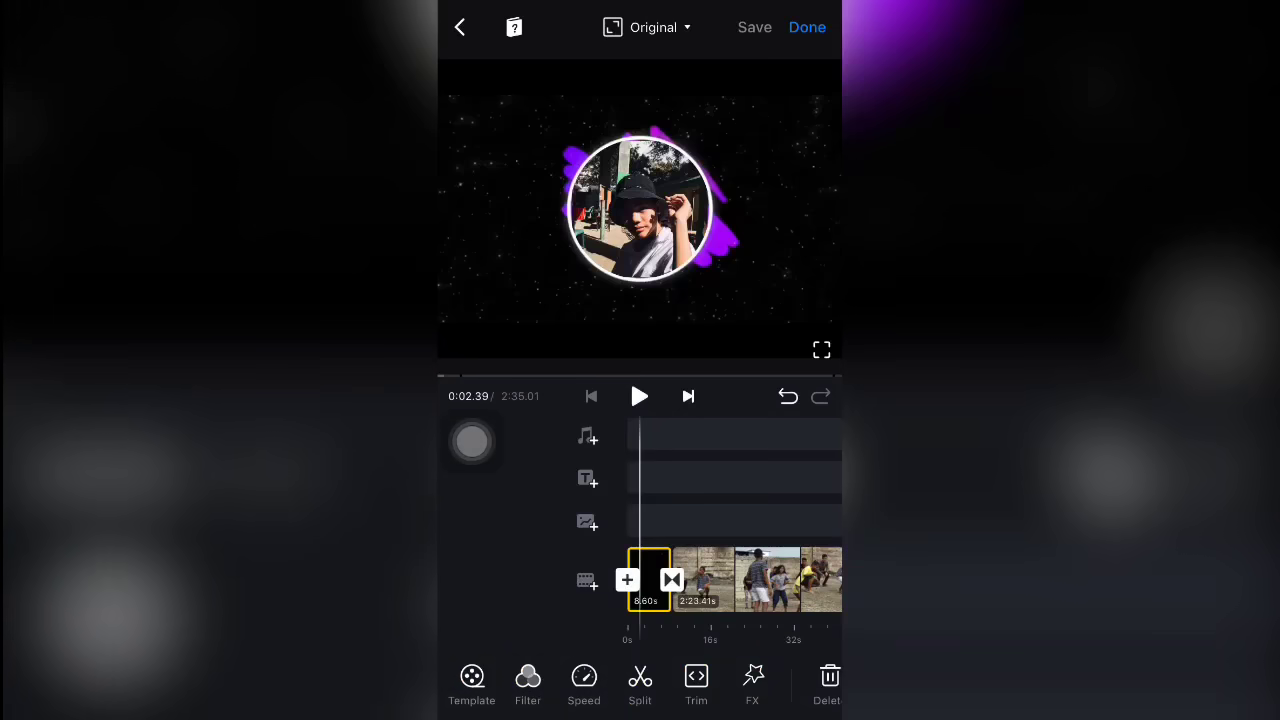
Scrub into the dance clip and preview a few seconds of it.
left_click_drag(760, 580, 640, 580)
left_click(639, 396)
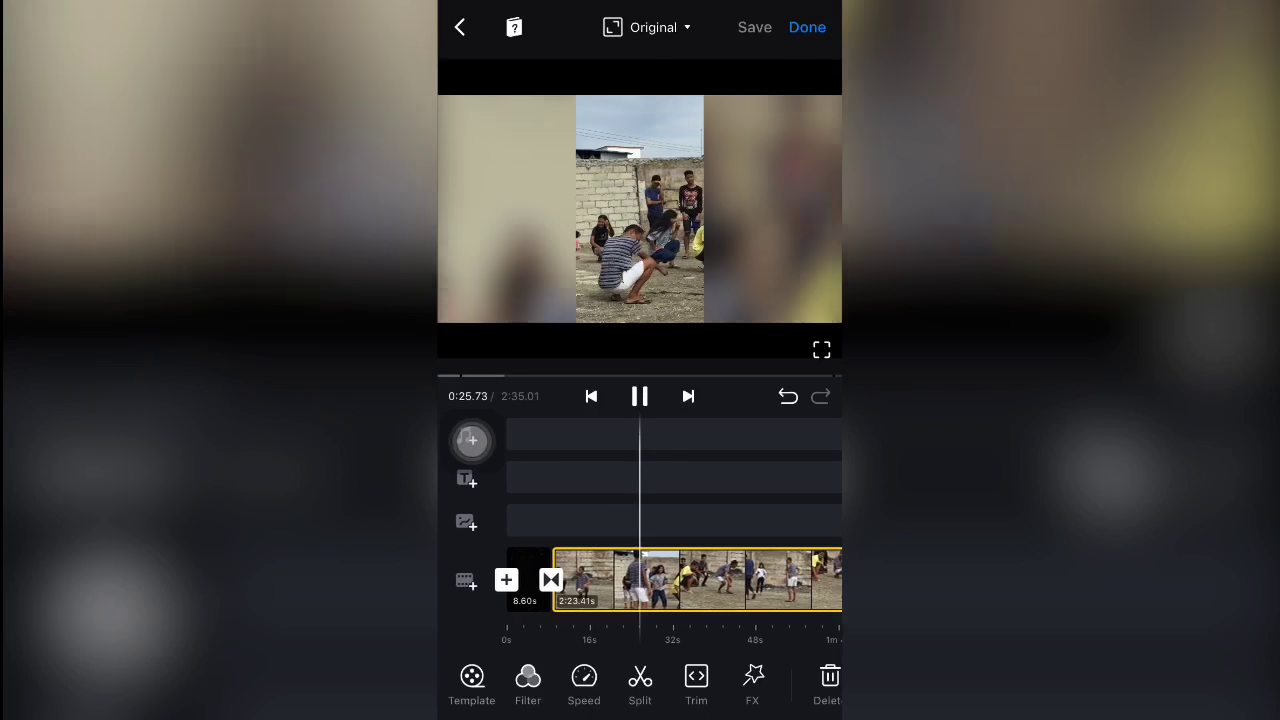
left_click(639, 396)
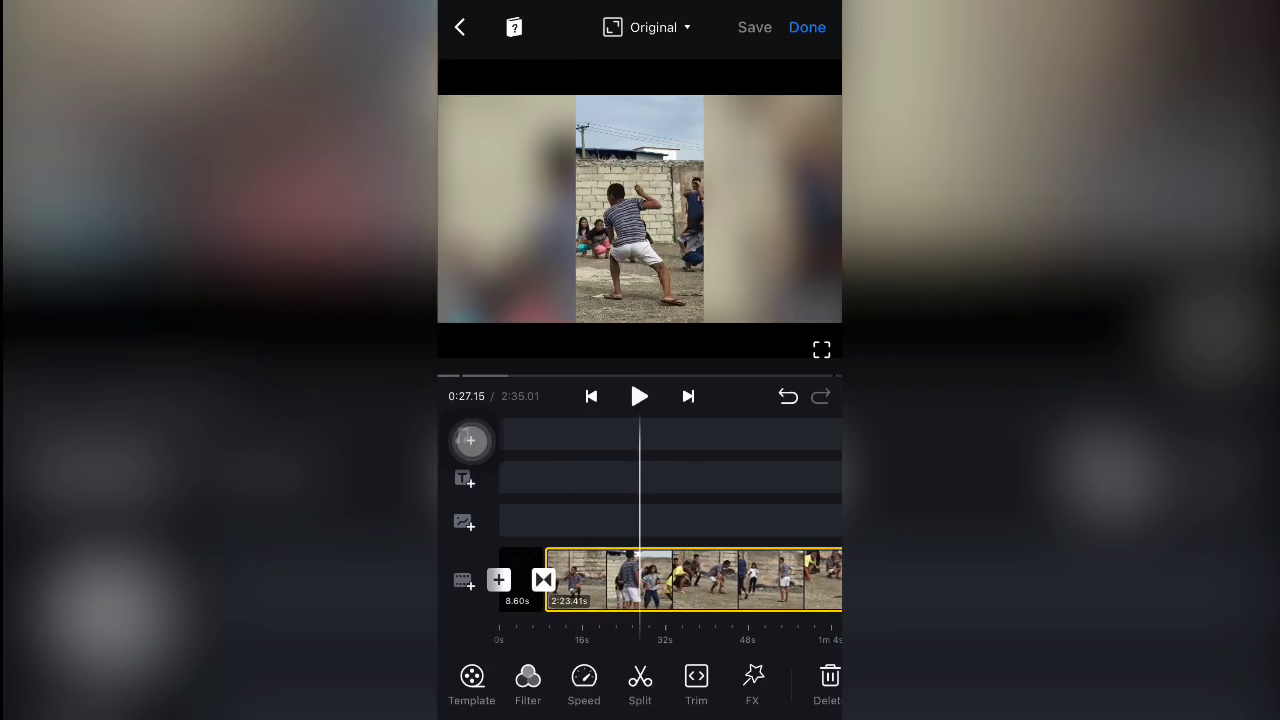
left_click(470, 440)
Open the sound effect library and preview Cartoon 01, 02 and 03.
left_click(639, 608)
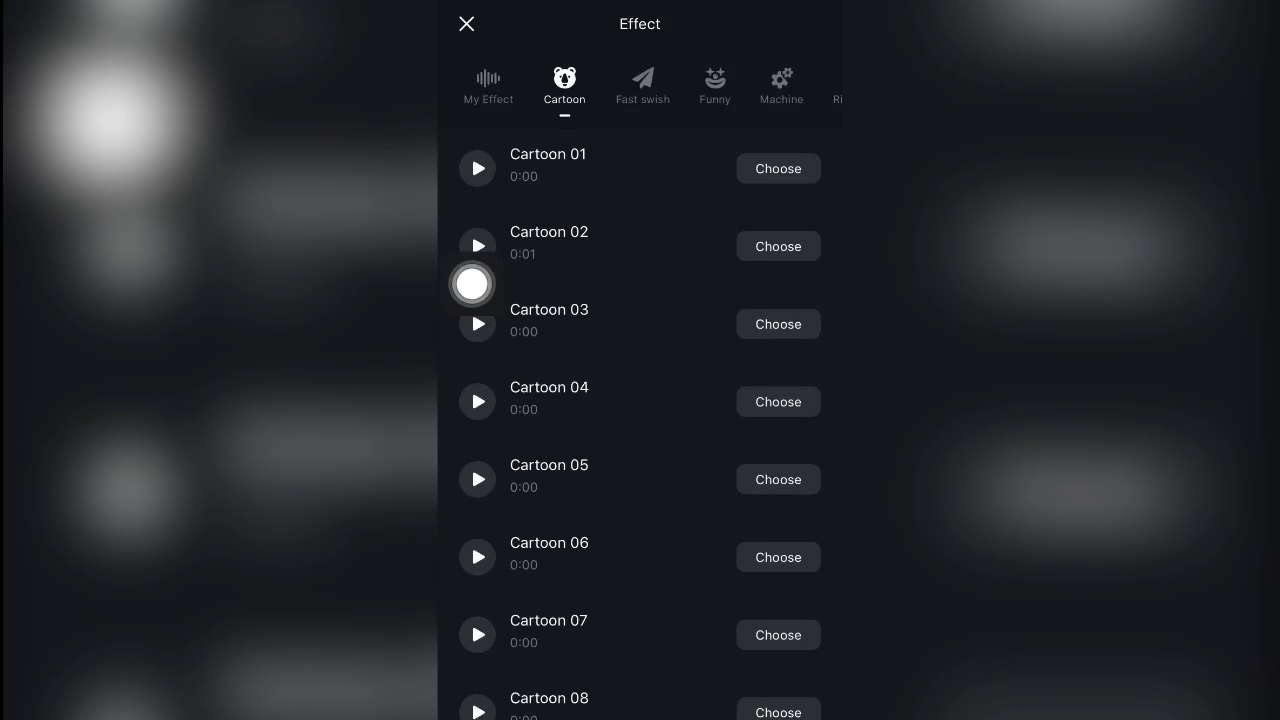
left_click(478, 168)
left_click_drag(471, 284, 689, 77)
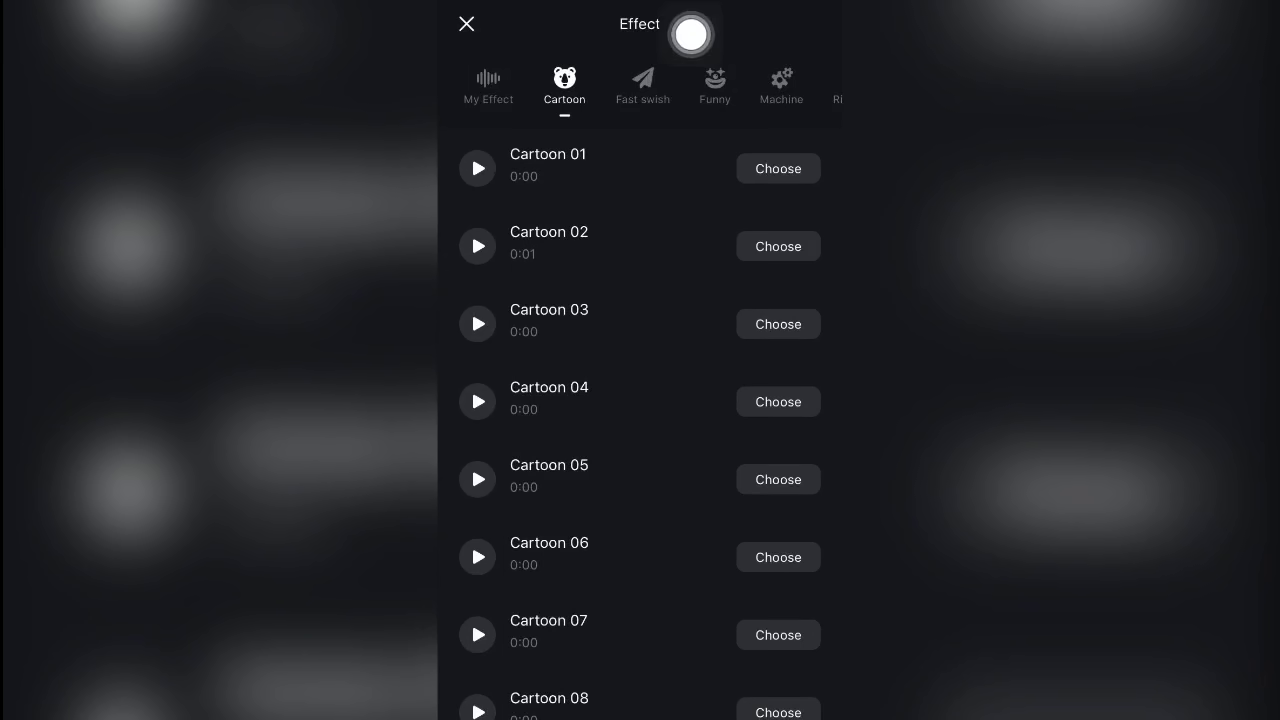
left_click(478, 246)
left_click(478, 324)
scroll(640, 450, "down", 2)
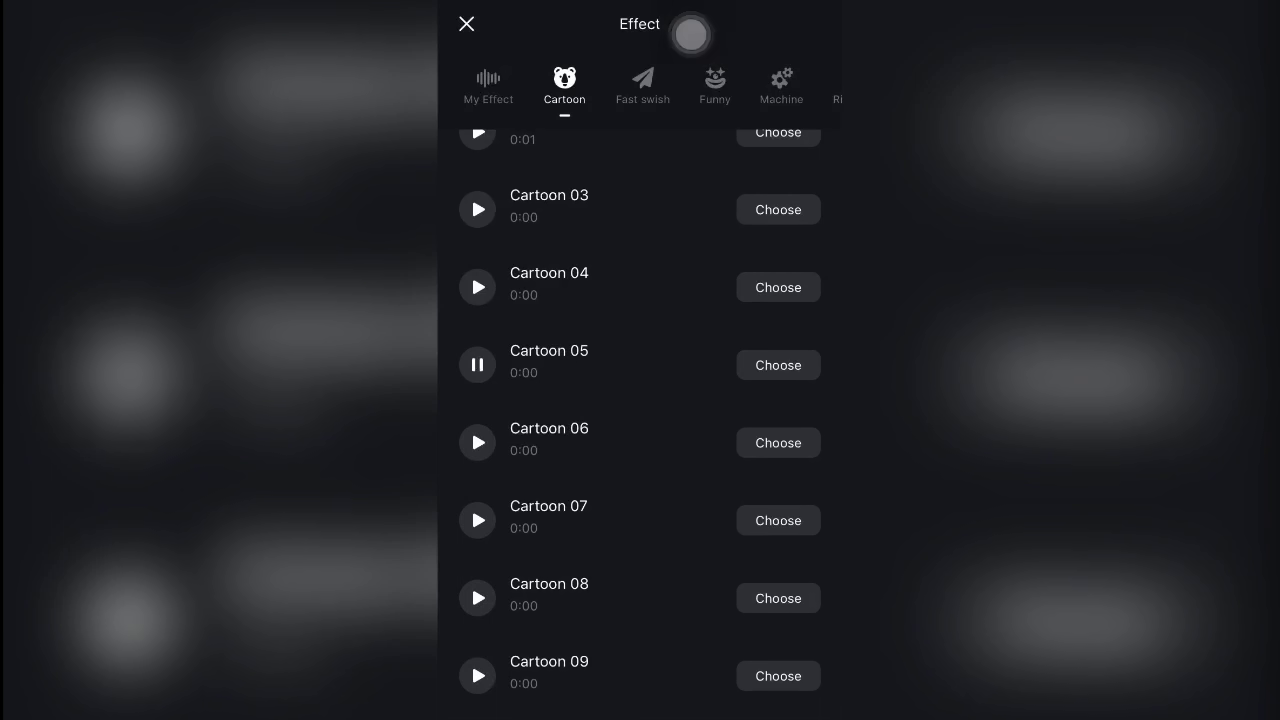
In the Funny category, preview Ah, Amazing, Cawing and Loss, then add Loss.
left_click(715, 85)
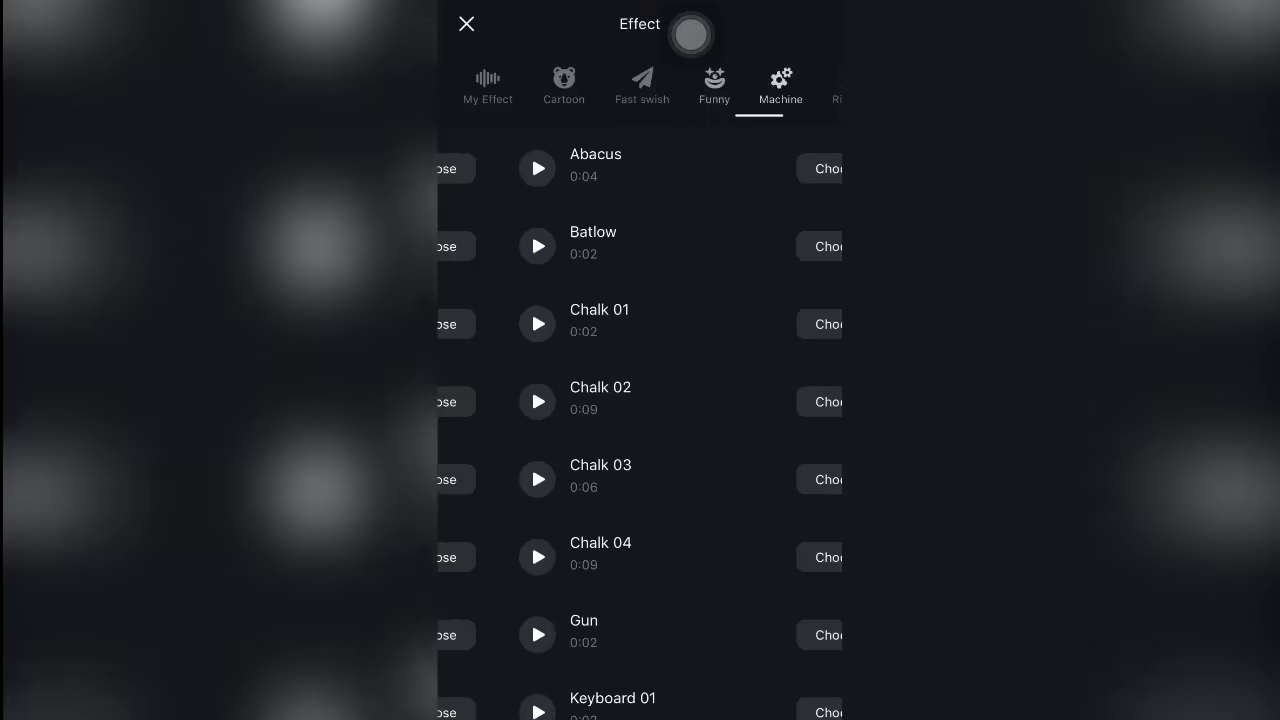
left_click_drag(531, 309, 700, 309)
left_click(478, 168)
left_click(478, 246)
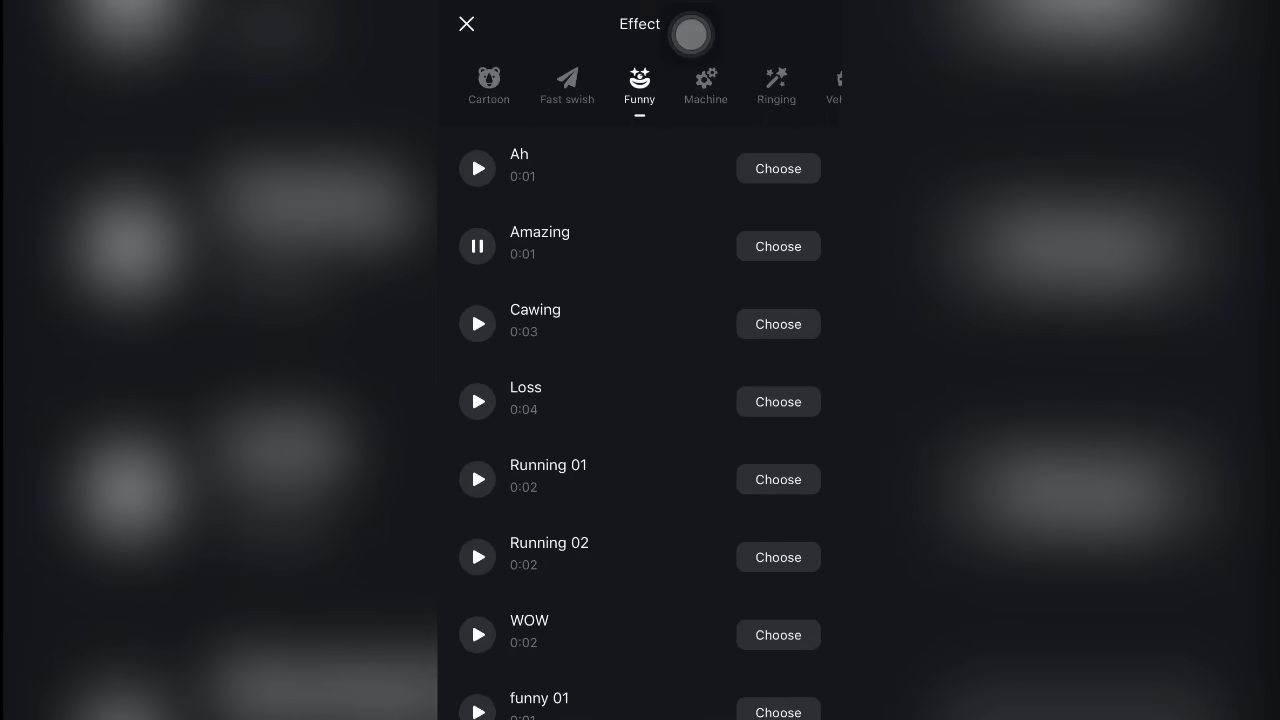
left_click(478, 324)
scroll(640, 420, "down", 3)
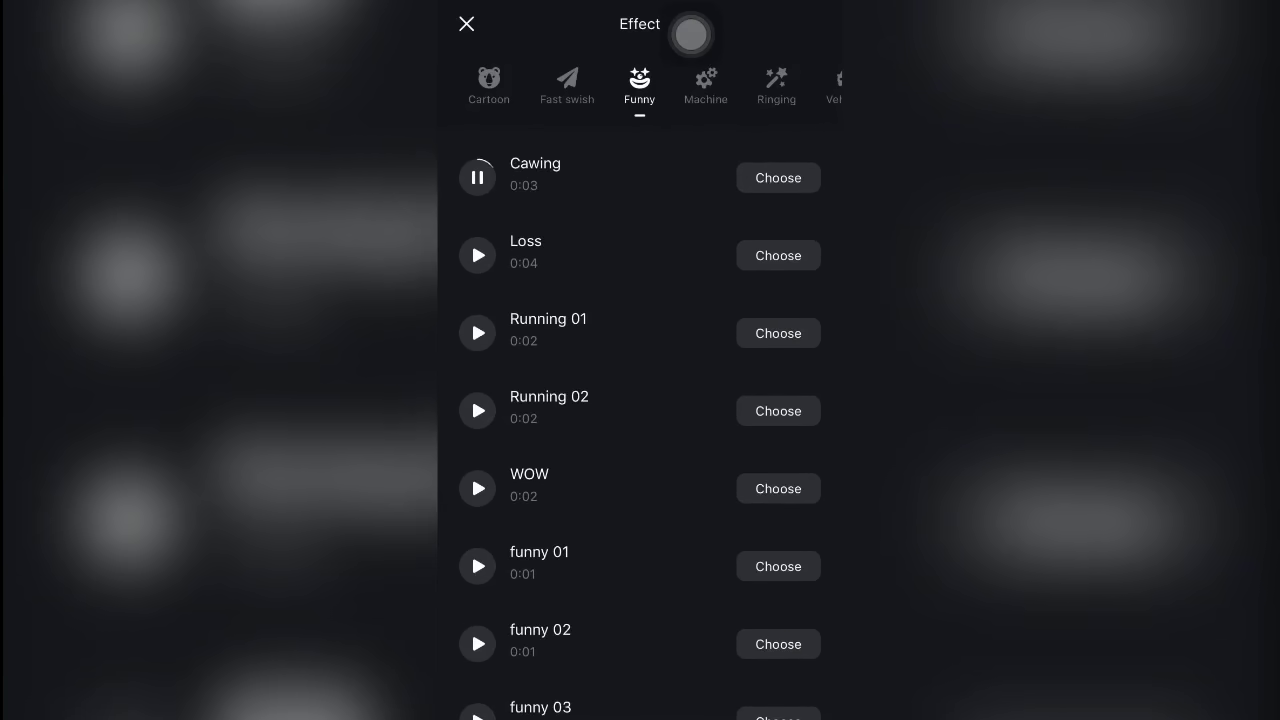
left_click(478, 255)
scroll(640, 420, "down", 2)
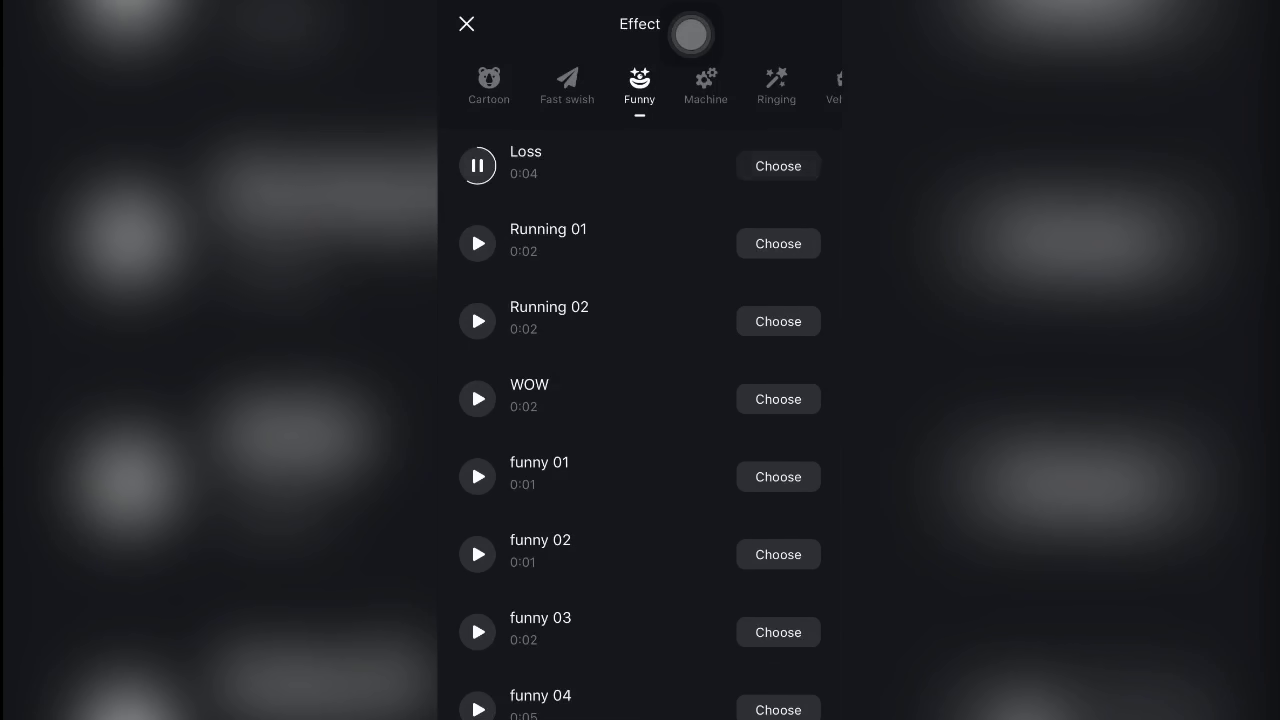
left_click(778, 166)
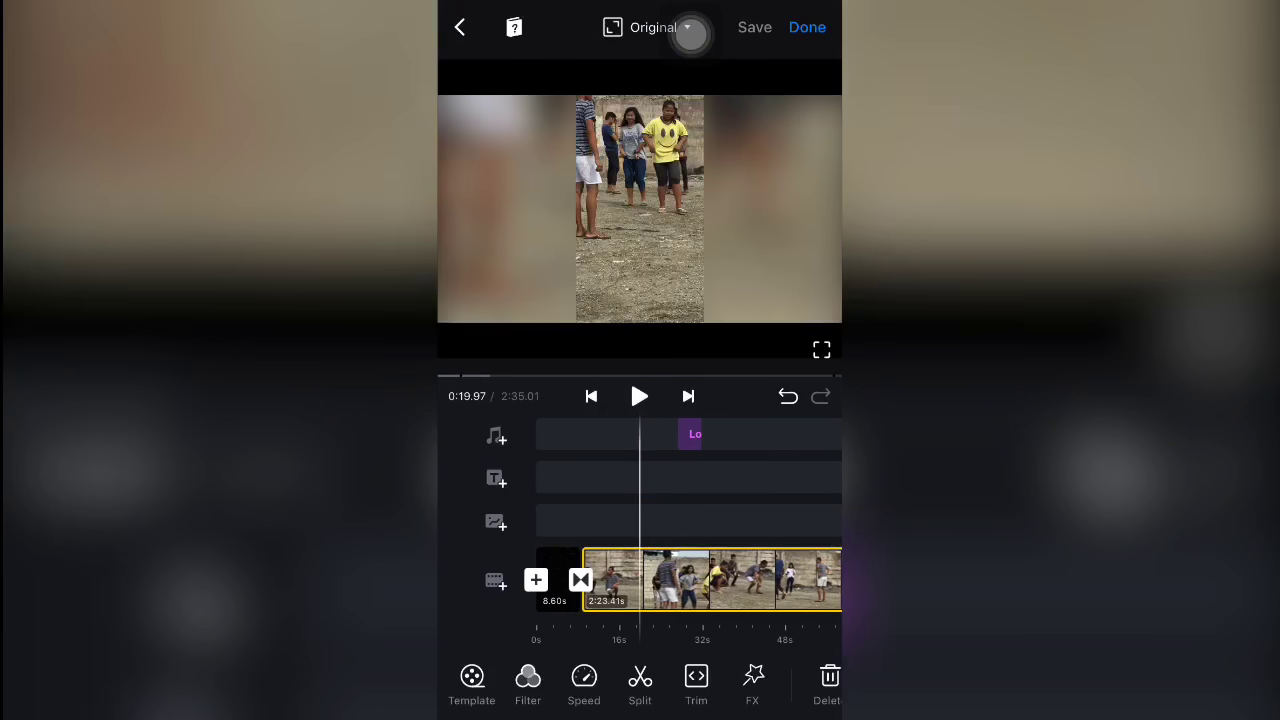
left_click(639, 396)
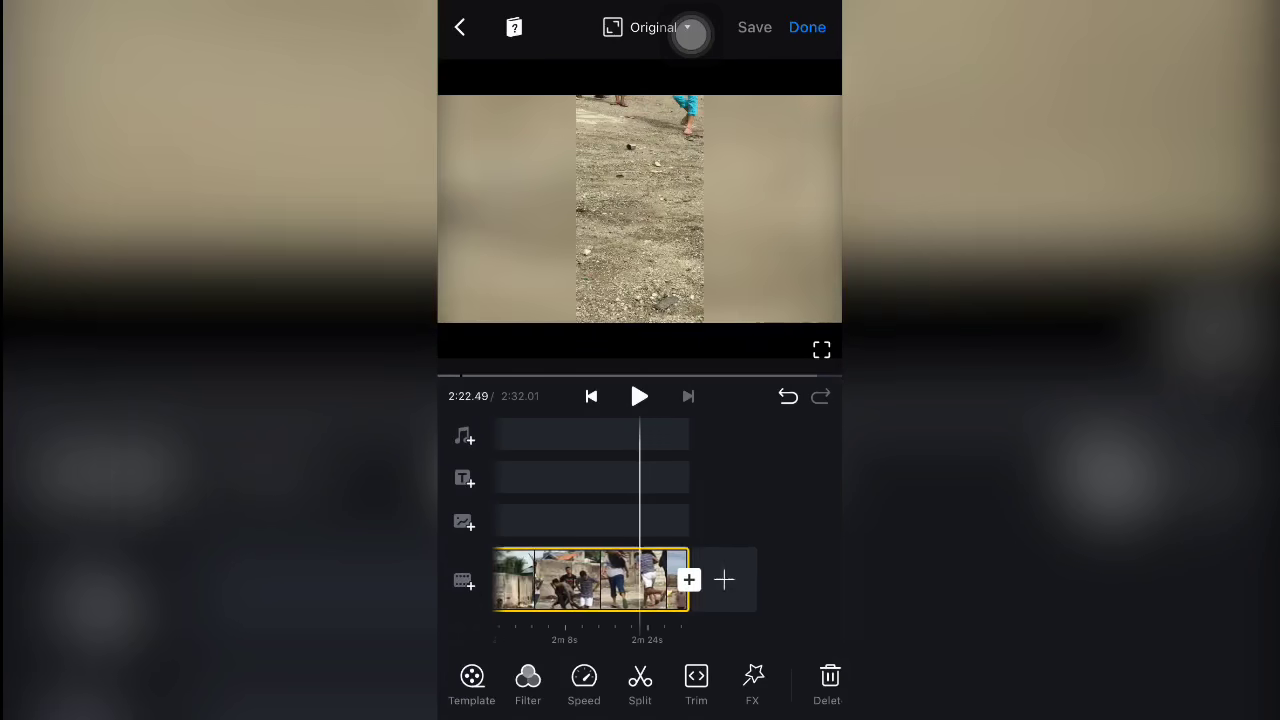
scroll(640, 580, "left", 10)
scroll(640, 580, "left", 10)
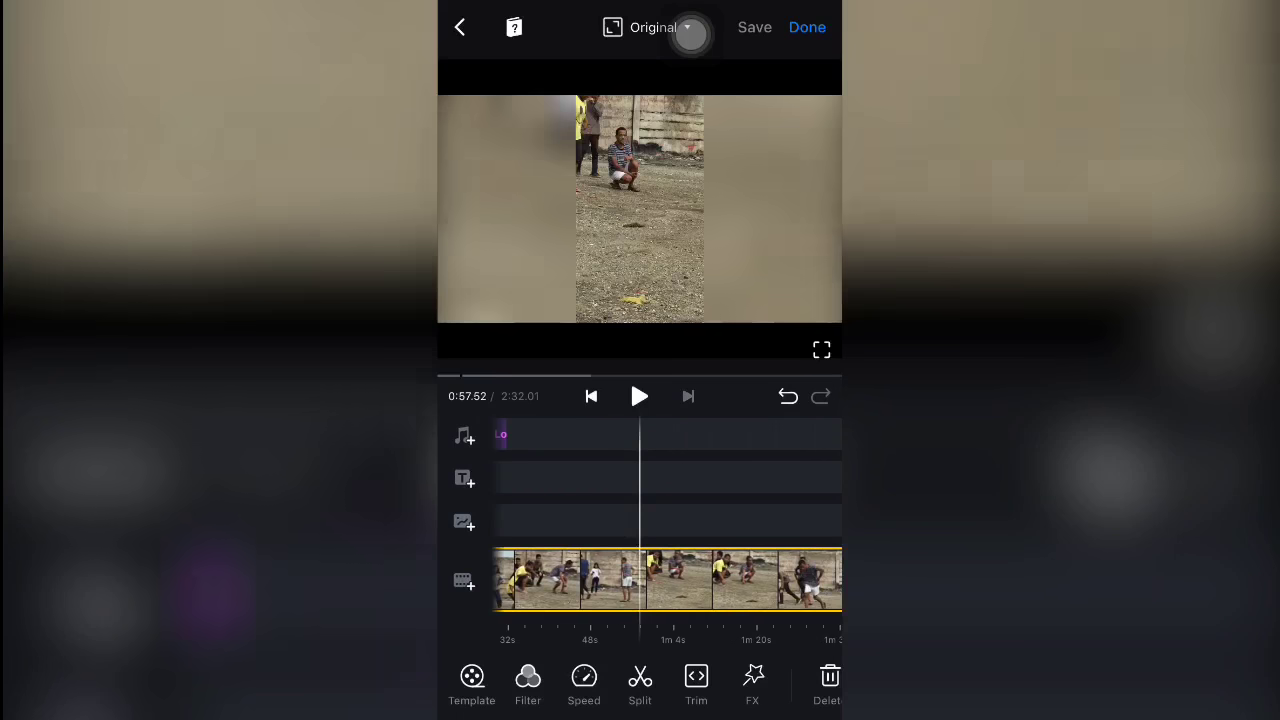
Add a subtitle text title reading 'Gfhbfhn' over the dance footage.
left_click(464, 478)
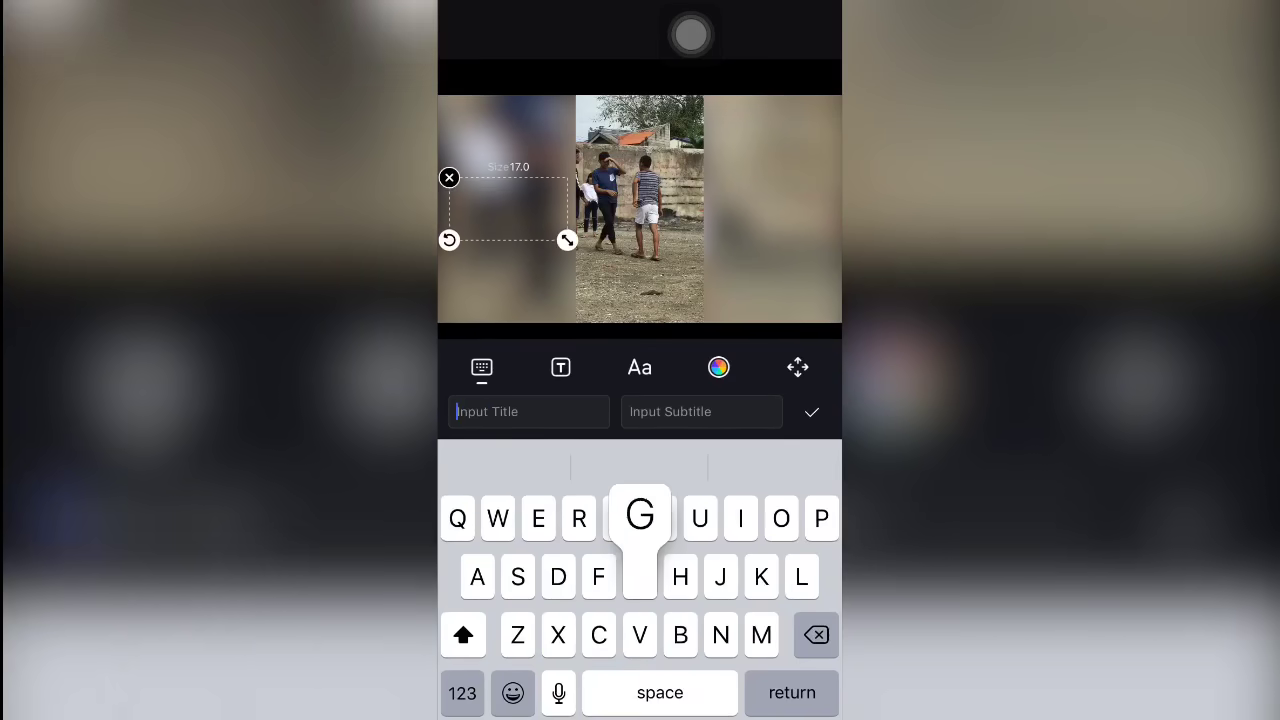
type("Gfhbfhn")
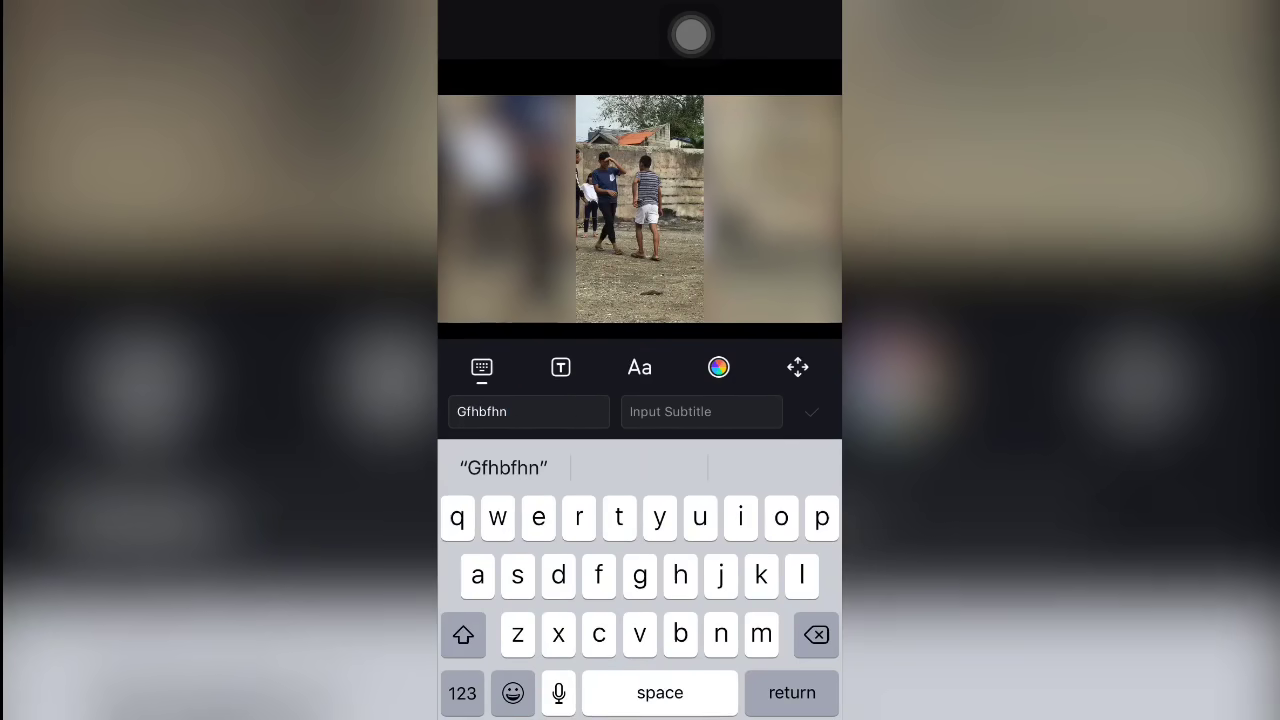
key("Return")
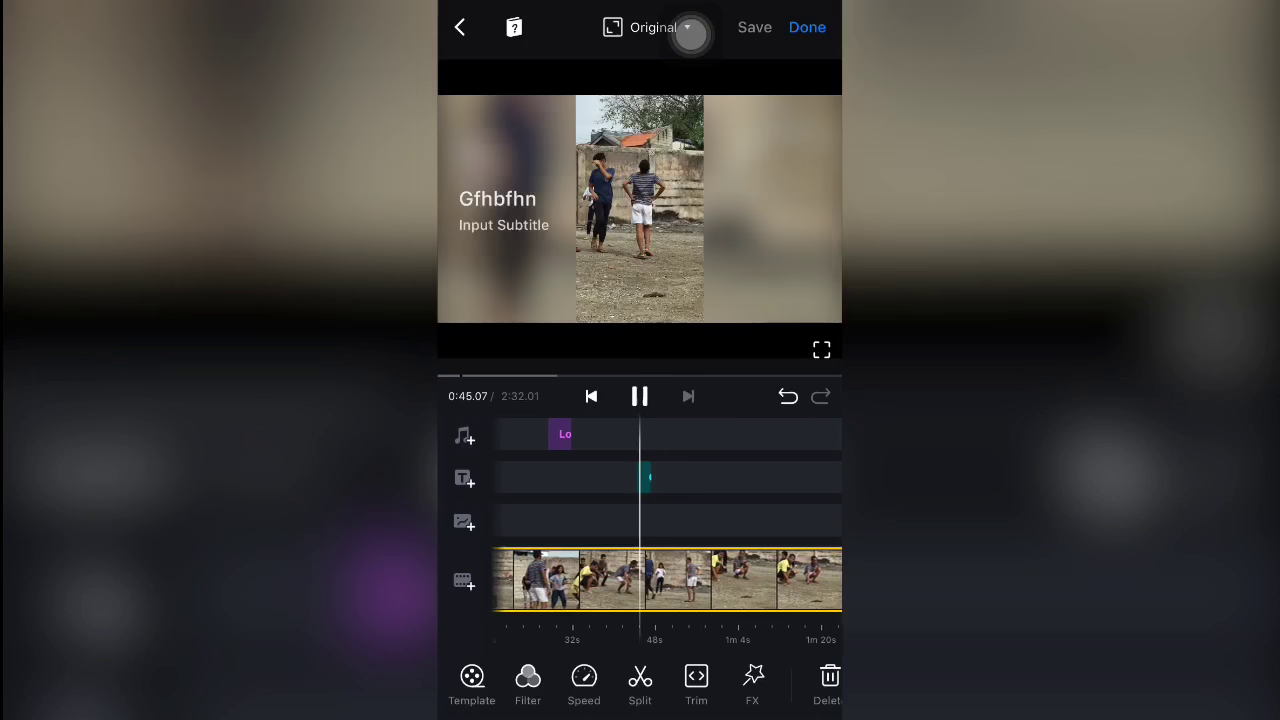
Check the 1080p, 30 fps export settings, dismiss them, and exit the editor.
left_click_drag(760, 580, 540, 580)
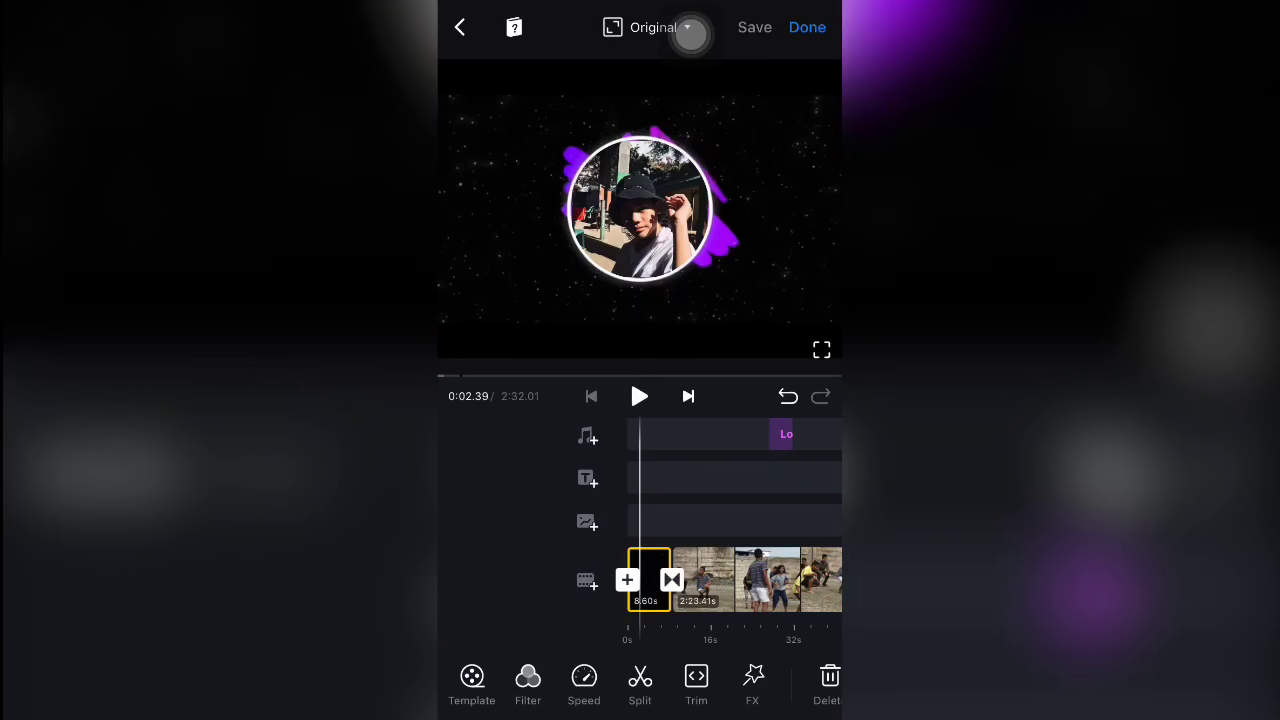
left_click(690, 33)
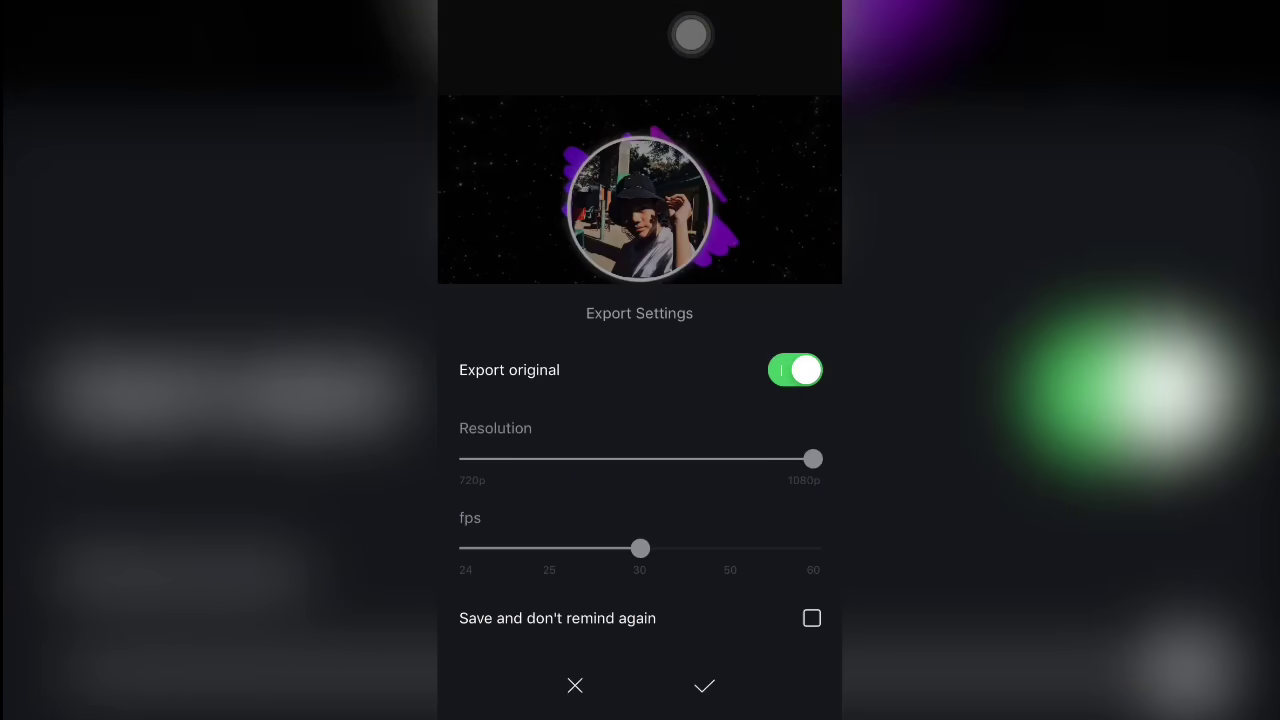
left_click(575, 685)
left_click(460, 27)
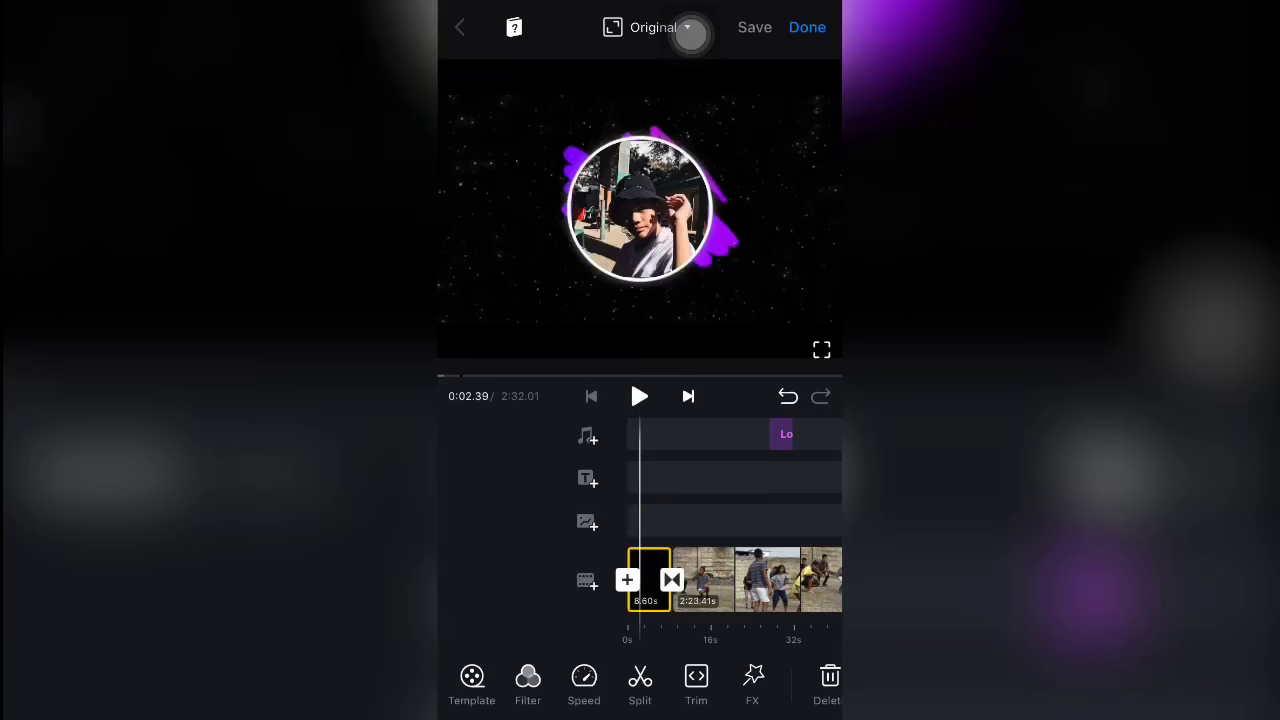